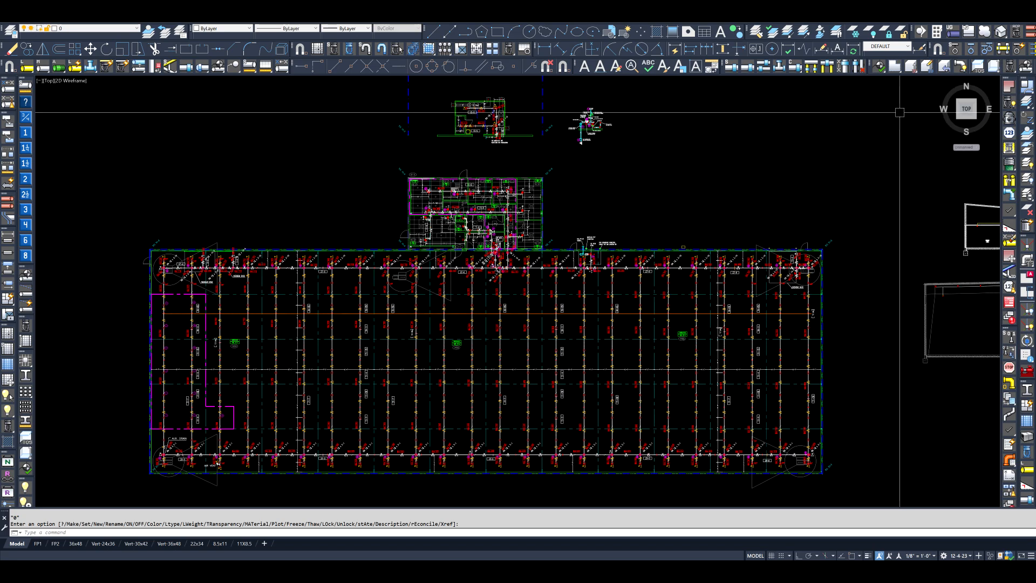
- Generate the 3D system model of the sprinkler drawing with Show System Model and close the completion message
{"action": "left_click", "coordinate": [911, 71]}
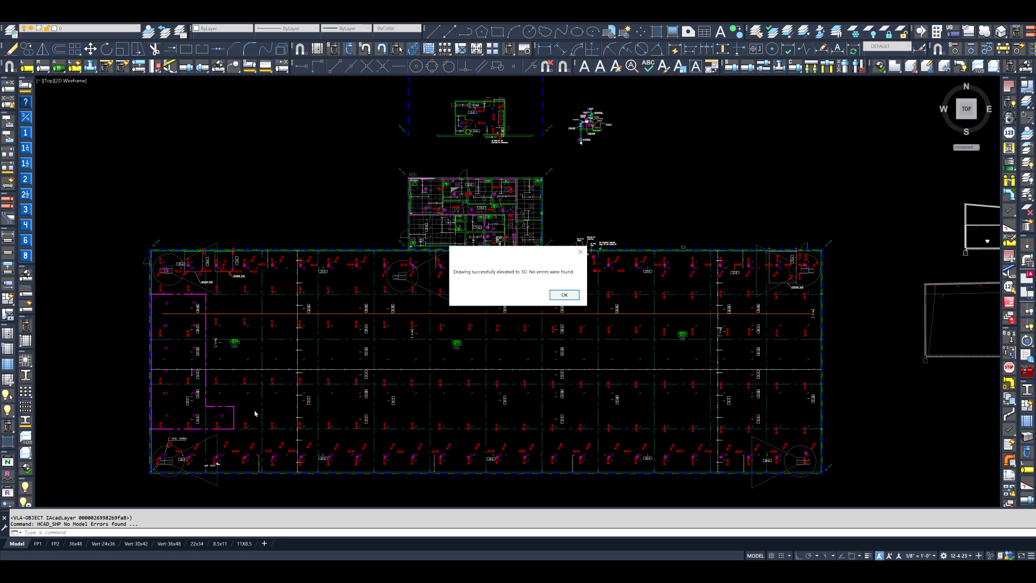
{"action": "left_click", "coordinate": [564, 295]}
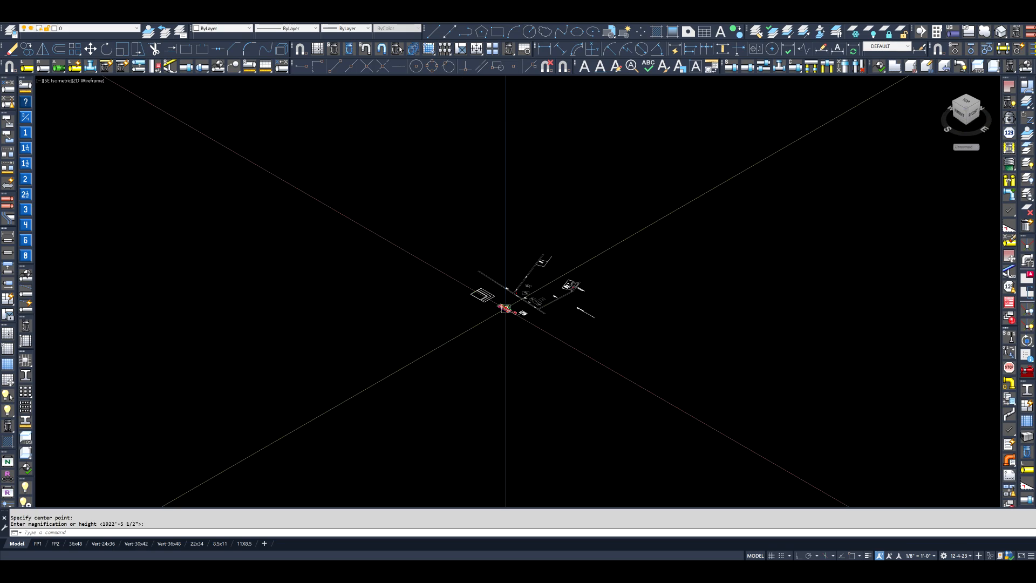
- Examine the elevated warehouse and office in the isometric view, checking whether the sprinkler piping was elevated
{"action": "scroll", "coordinate": [504, 242], "scroll_direction": "up", "scroll_amount": 15}
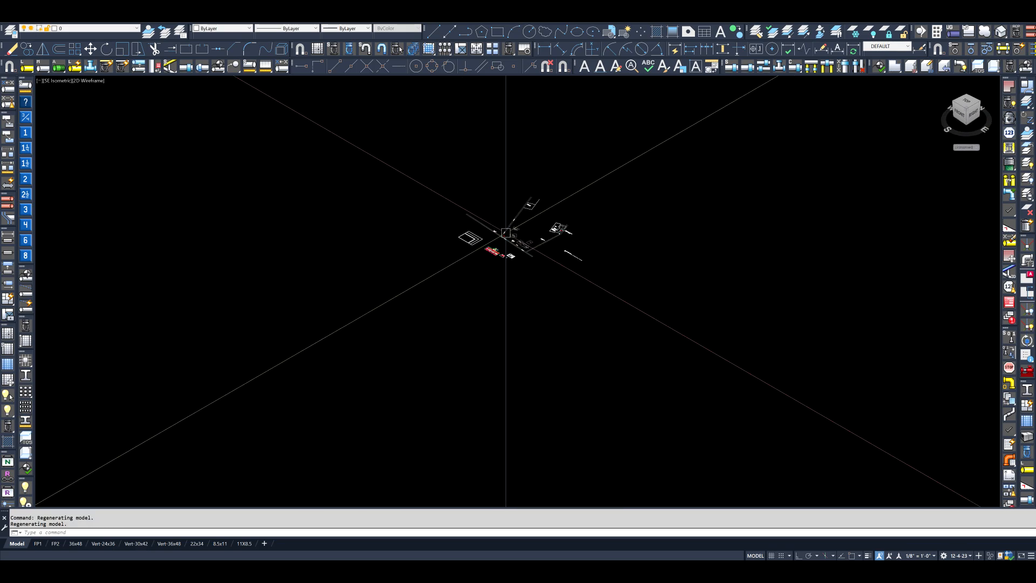
{"action": "middle_click_drag", "start_coordinate": [426, 225], "coordinate": [538, 356]}
{"action": "middle_click_drag", "start_coordinate": [453, 273], "coordinate": [539, 341]}
{"action": "scroll", "coordinate": [535, 334], "scroll_direction": "down", "scroll_amount": 1}
{"action": "middle_click_drag", "start_coordinate": [501, 296], "coordinate": [507, 321]}
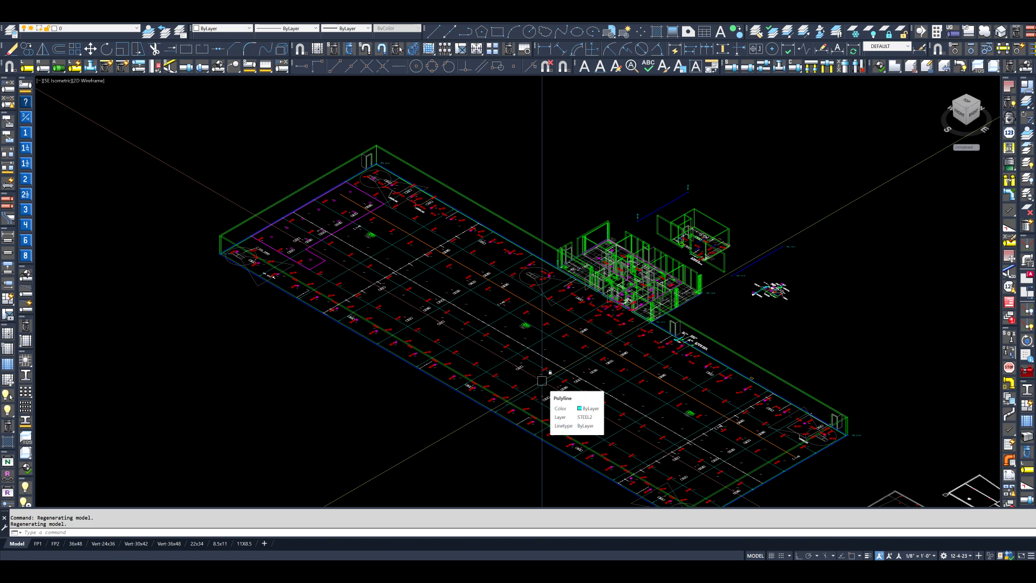
{"action": "scroll", "coordinate": [542, 380], "scroll_direction": "up", "scroll_amount": 8}
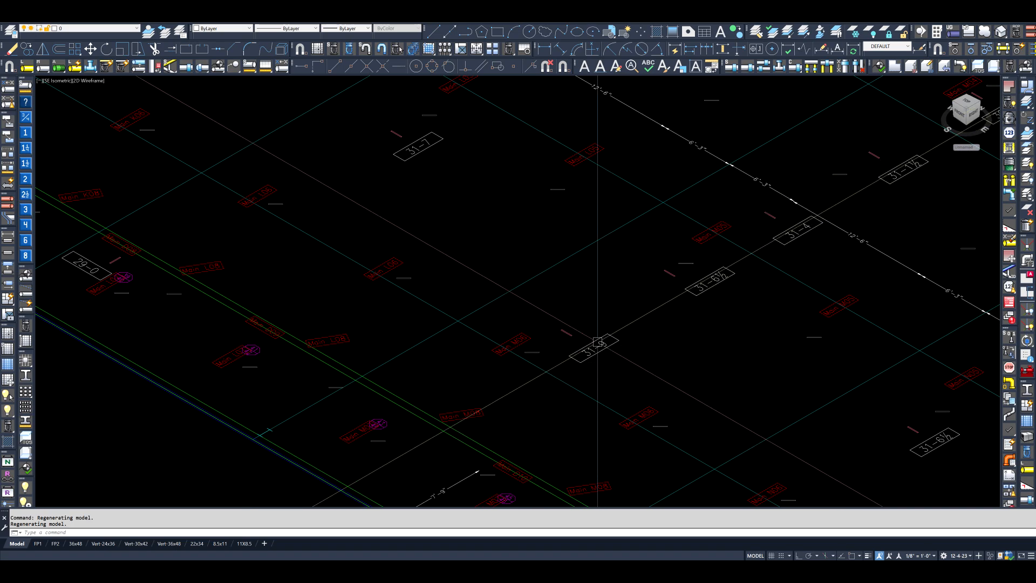
{"action": "scroll", "coordinate": [565, 333], "scroll_direction": "down", "scroll_amount": 10}
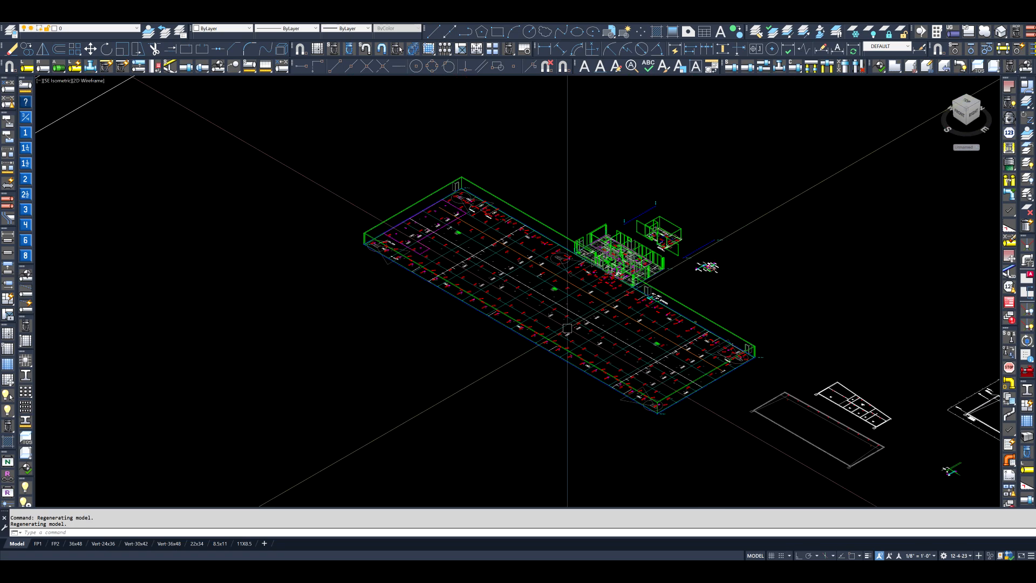
{"action": "scroll", "coordinate": [549, 275], "scroll_direction": "up", "scroll_amount": 3}
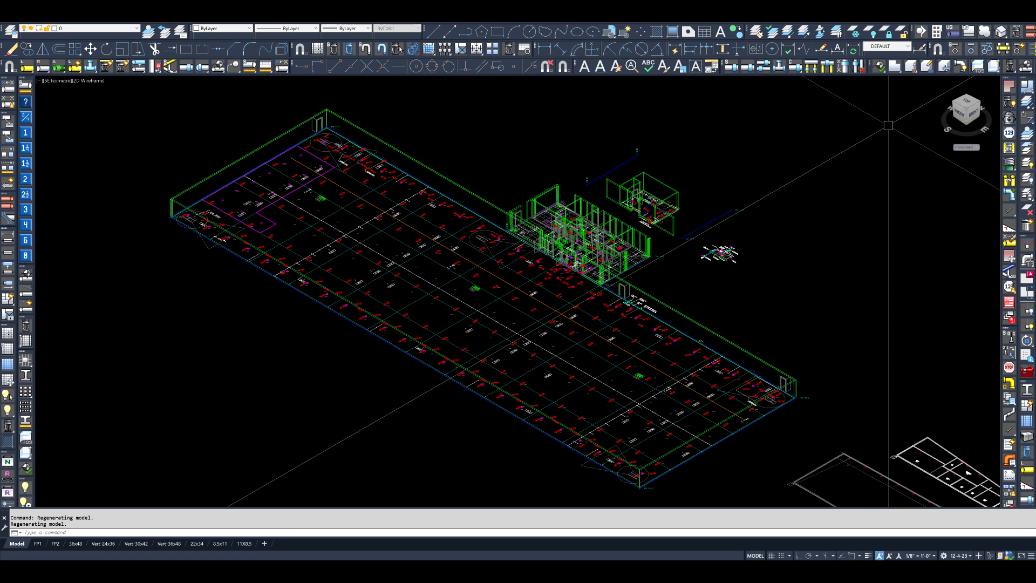
- Return the drawing to the 2D plan view of the warehouse and run the AO command
{"action": "left_click", "coordinate": [927, 67]}
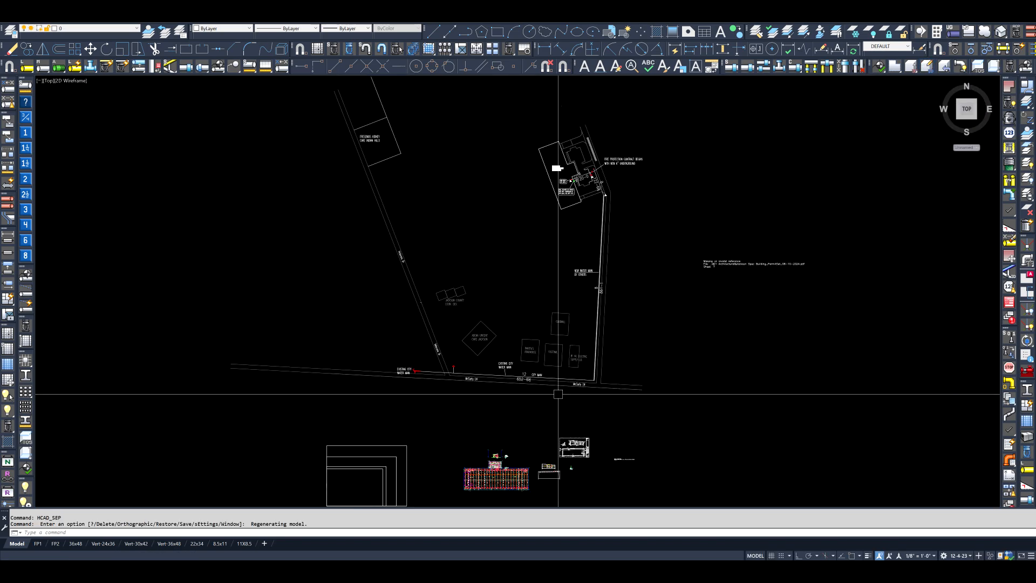
{"action": "scroll", "coordinate": [496, 481], "scroll_direction": "up", "scroll_amount": 8}
{"action": "scroll", "coordinate": [496, 483], "scroll_direction": "up", "scroll_amount": 6}
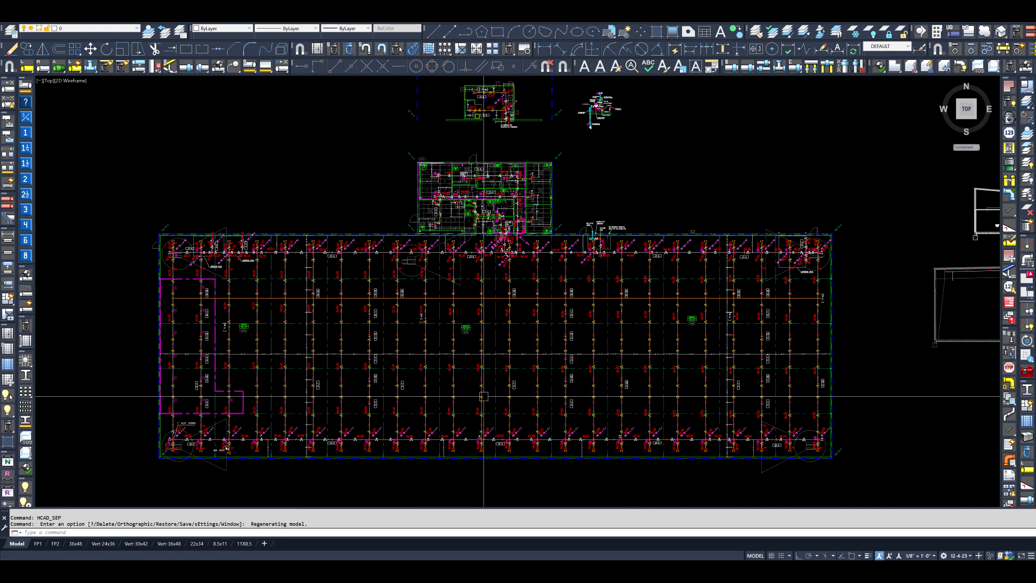
{"action": "scroll", "coordinate": [485, 393], "scroll_direction": "down", "scroll_amount": 3}
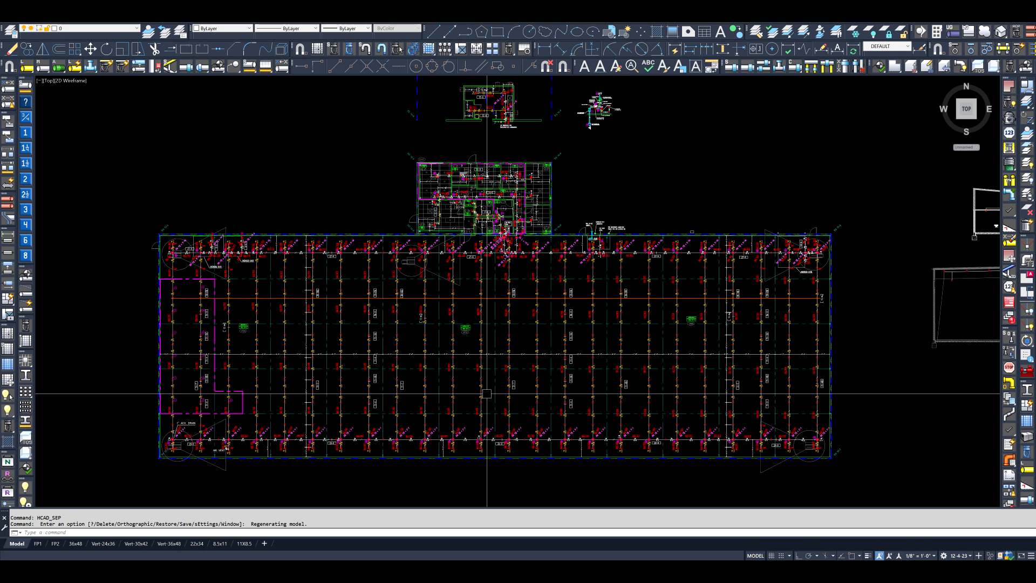
{"action": "type", "text": "AO"}
{"action": "key", "text": "Return"}
{"action": "type", "text": "C"}
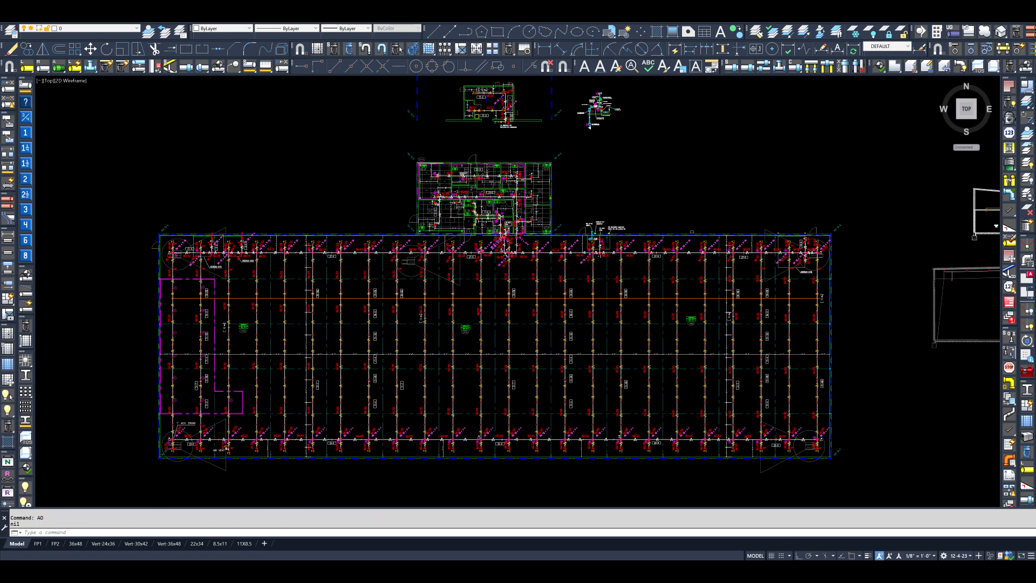
{"action": "key", "text": "Return"}
- Select all pipes similar to the RN 1½ x 2-10 riser nipple near the women's and men's rooms
{"action": "scroll", "coordinate": [507, 250], "scroll_direction": "up", "scroll_amount": 5}
{"action": "scroll", "coordinate": [471, 250], "scroll_direction": "up", "scroll_amount": 6}
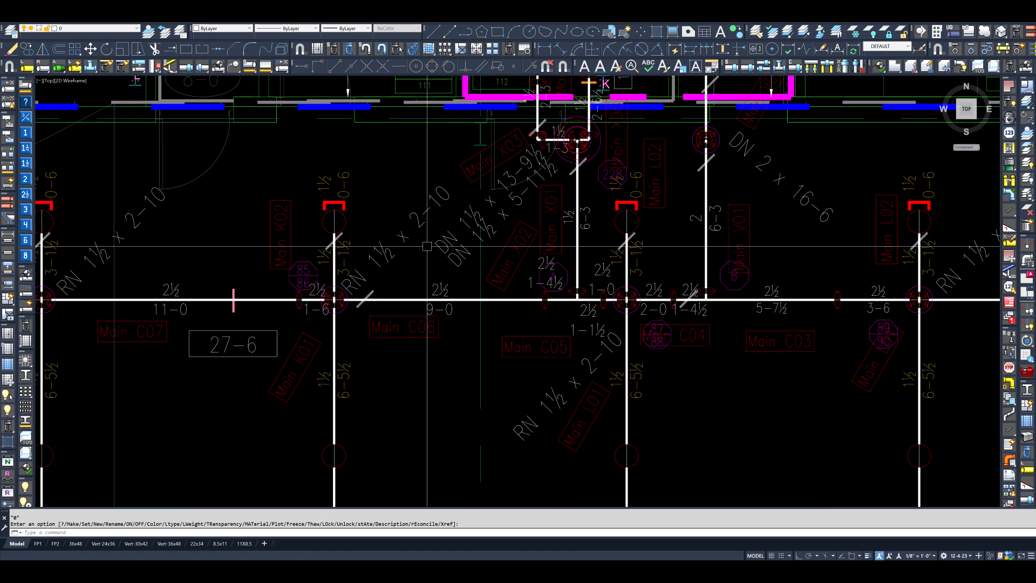
{"action": "key", "text": "Return"}
{"action": "left_click", "coordinate": [454, 258]}
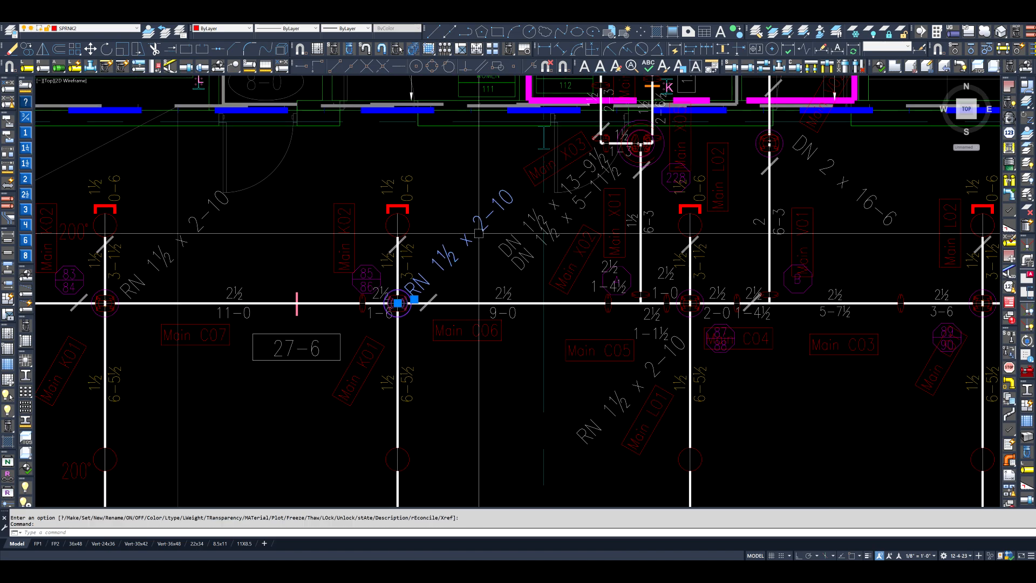
{"action": "middle_click_drag", "start_coordinate": [447, 271], "coordinate": [462, 311]}
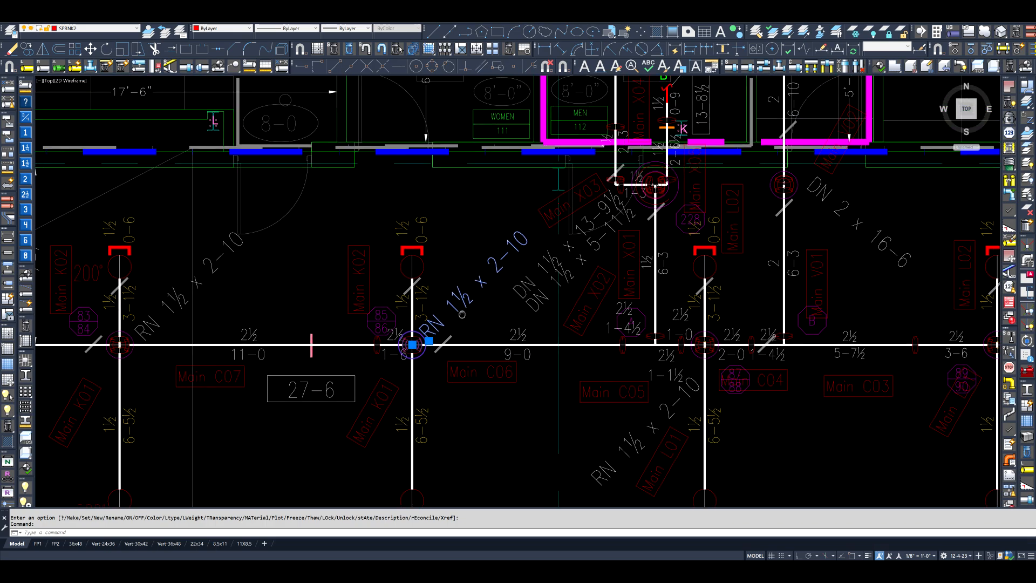
{"action": "mouse_move", "coordinate": [456, 305]}
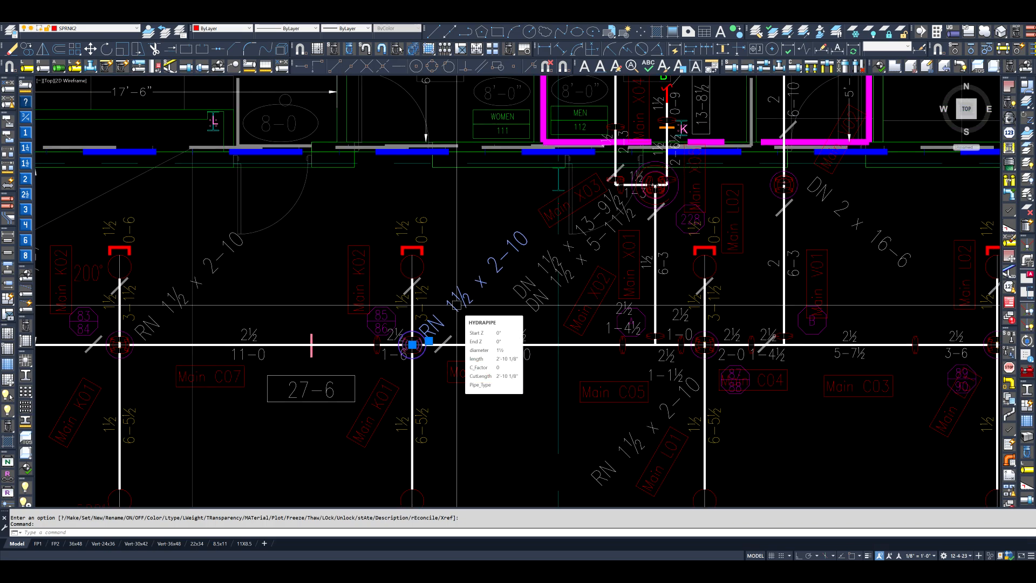
{"action": "right_click", "coordinate": [464, 305]}
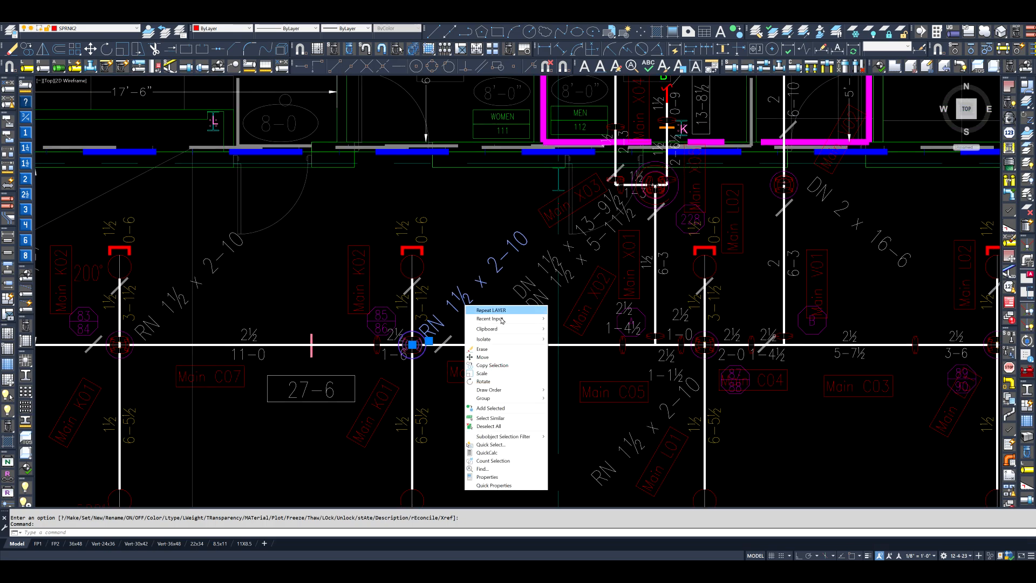
{"action": "left_click", "coordinate": [502, 419]}
{"action": "scroll", "coordinate": [523, 288], "scroll_direction": "down", "scroll_amount": 5}
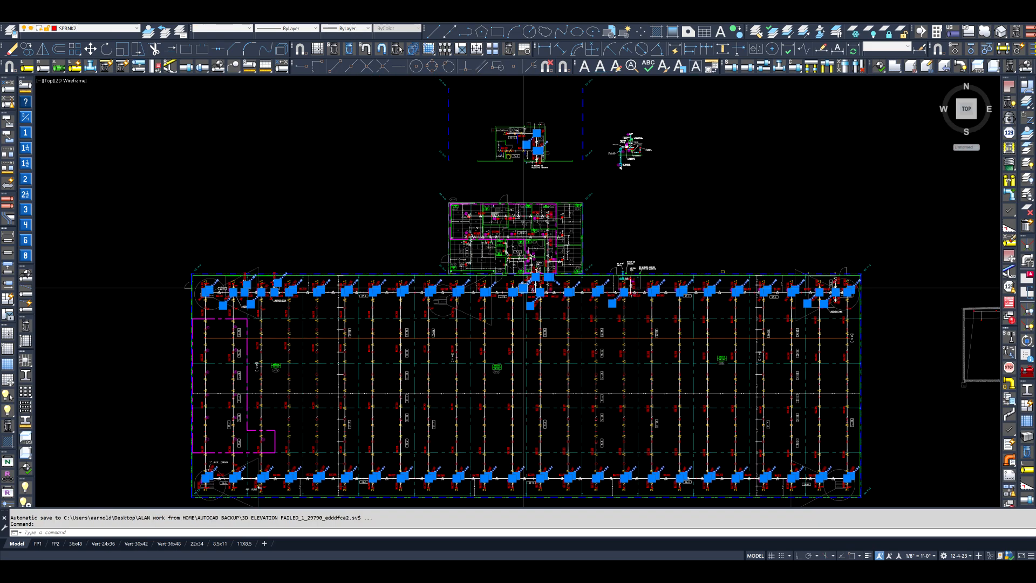
- Set the Permanent property of all the selected riser nipple pipes to 0-Not Permanent
{"action": "scroll", "coordinate": [509, 224], "scroll_direction": "up", "scroll_amount": 8}
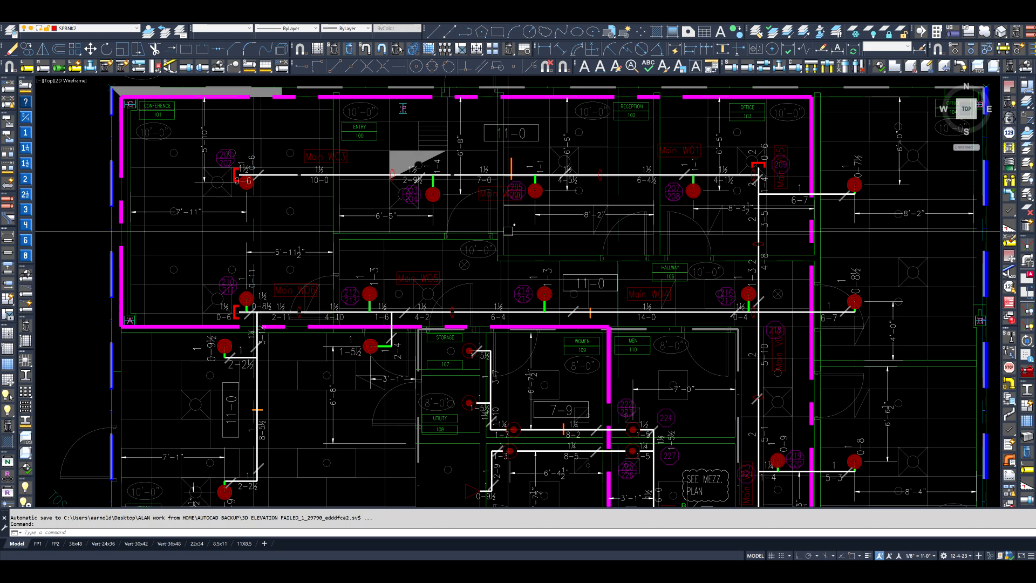
{"action": "scroll", "coordinate": [298, 294], "scroll_direction": "down", "scroll_amount": 2}
{"action": "middle_click_drag", "start_coordinate": [545, 385], "coordinate": [547, 309]}
{"action": "scroll", "coordinate": [530, 278], "scroll_direction": "down", "scroll_amount": 2}
{"action": "middle_click_drag", "start_coordinate": [530, 394], "coordinate": [531, 218]}
{"action": "scroll", "coordinate": [529, 235], "scroll_direction": "down", "scroll_amount": 4}
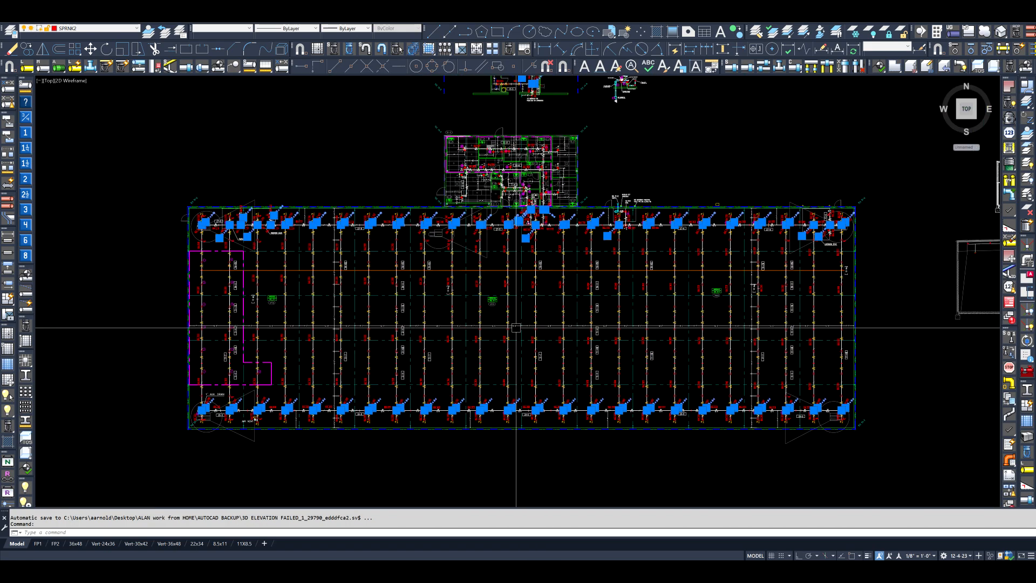
{"action": "right_click", "coordinate": [521, 279]}
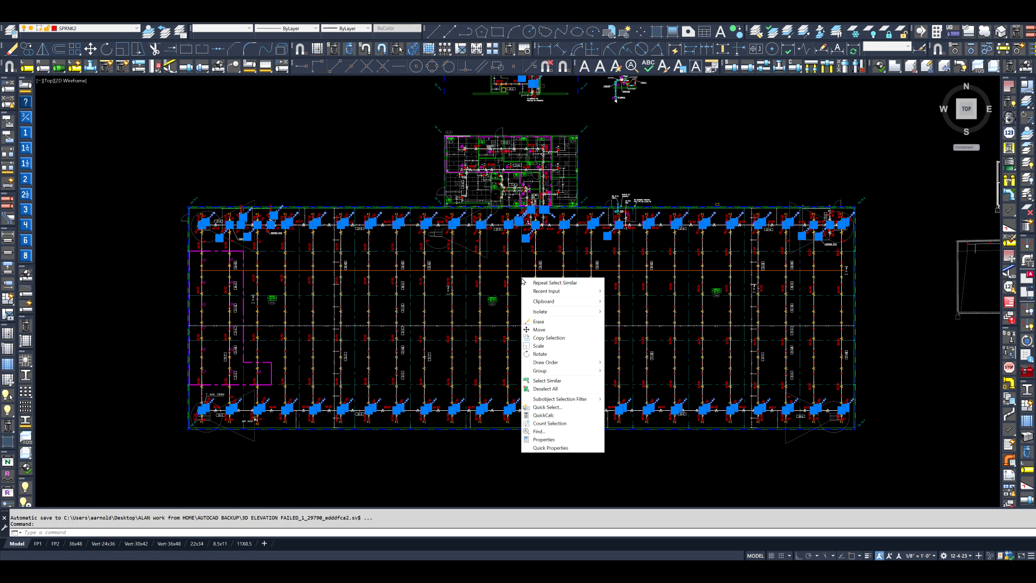
{"action": "left_click", "coordinate": [543, 439]}
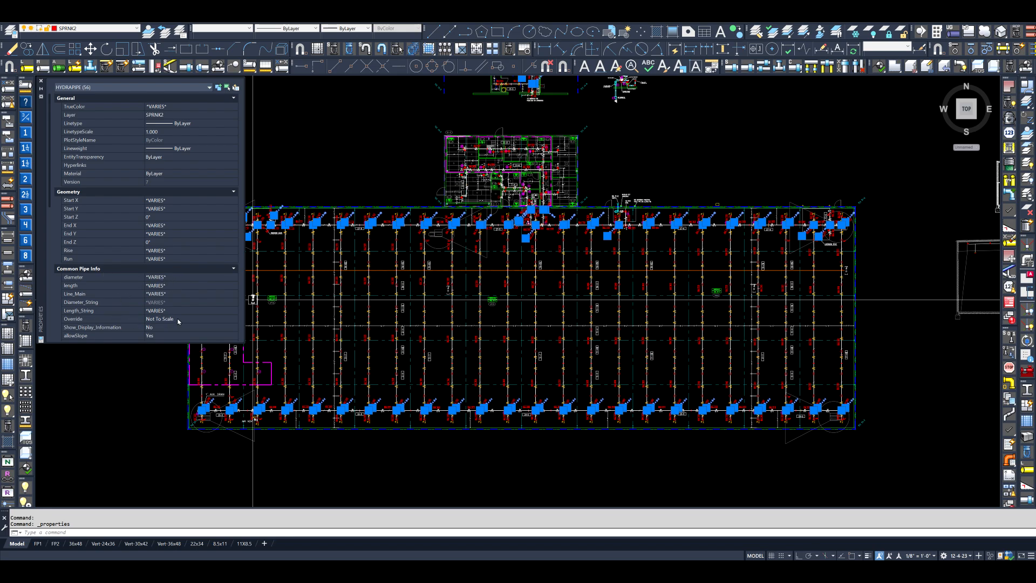
{"action": "scroll", "coordinate": [178, 321], "scroll_direction": "down", "scroll_amount": 2}
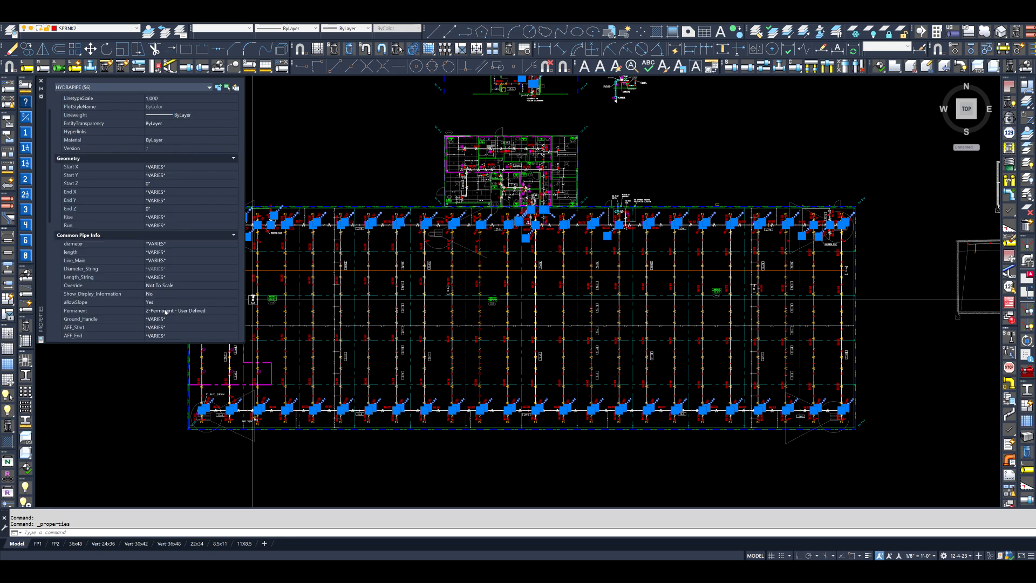
{"action": "left_click", "coordinate": [235, 311]}
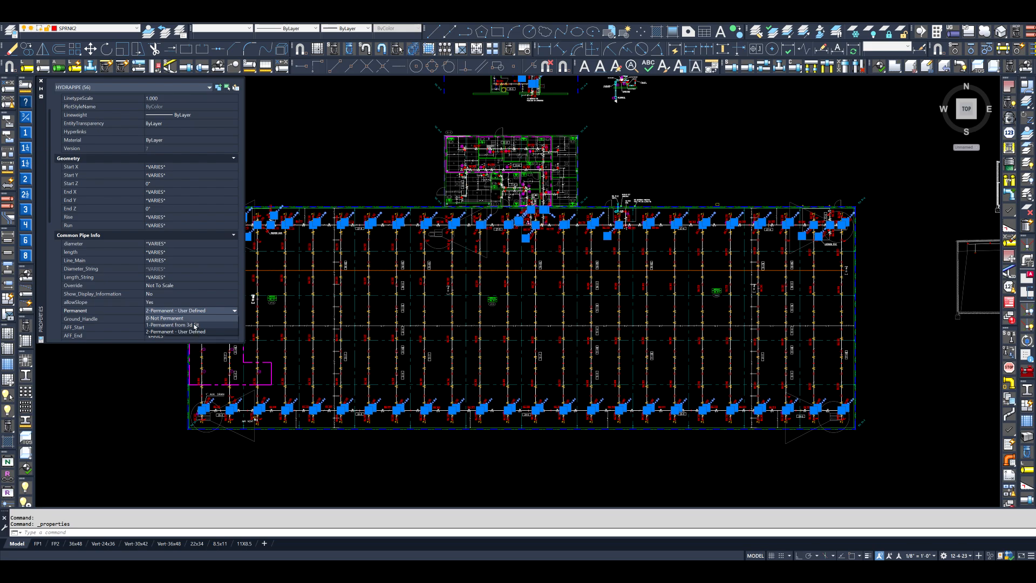
{"action": "left_click", "coordinate": [172, 318]}
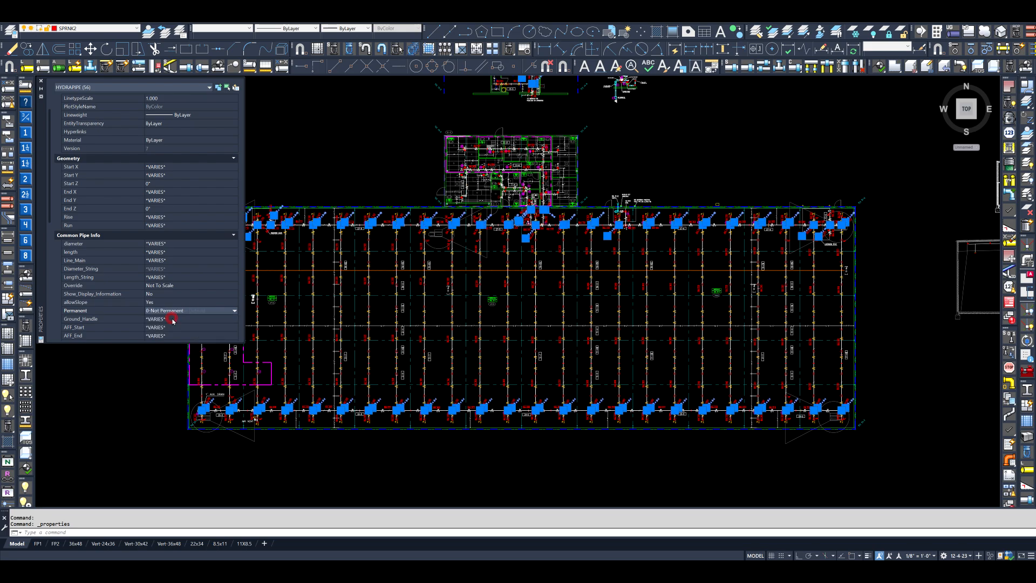
{"action": "left_click", "coordinate": [41, 81]}
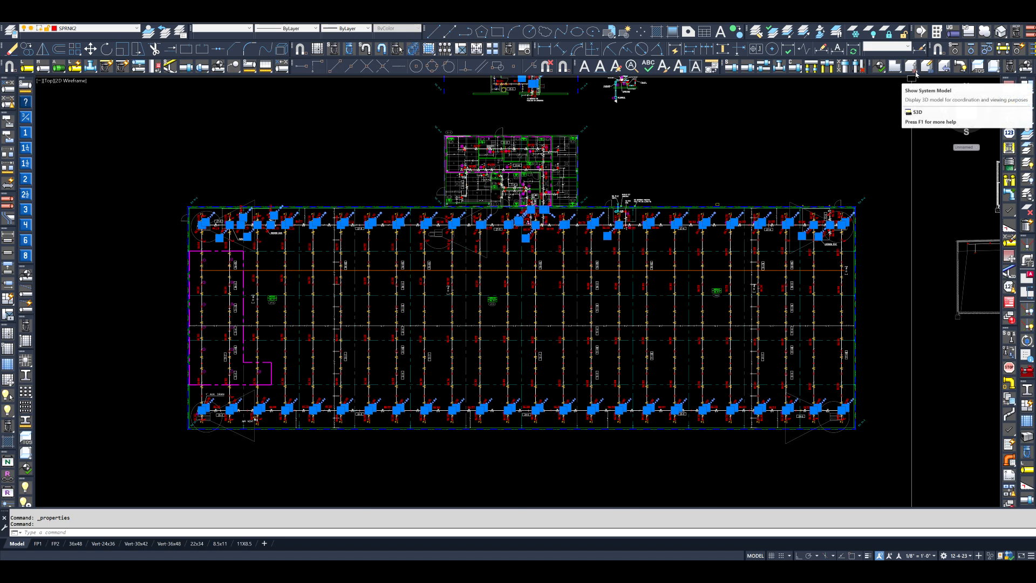
- Clear the pipe selection, save the drawing and generate the 3D system model again
{"action": "key", "text": "Escape"}
{"action": "key", "text": "ctrl+s"}
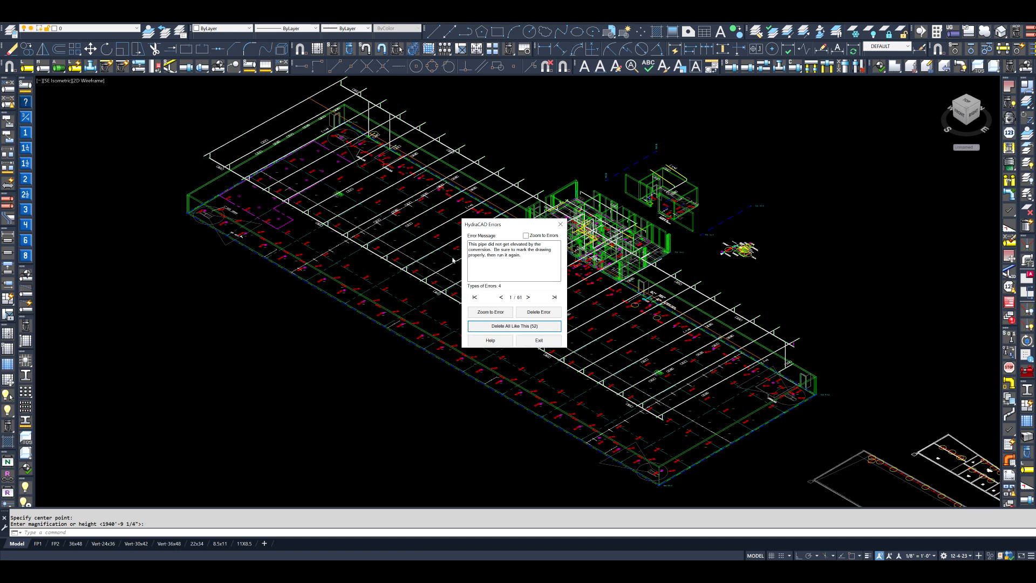
- Delete all the reported HydraCAD errors, one error type after another
{"action": "left_click", "coordinate": [512, 327]}
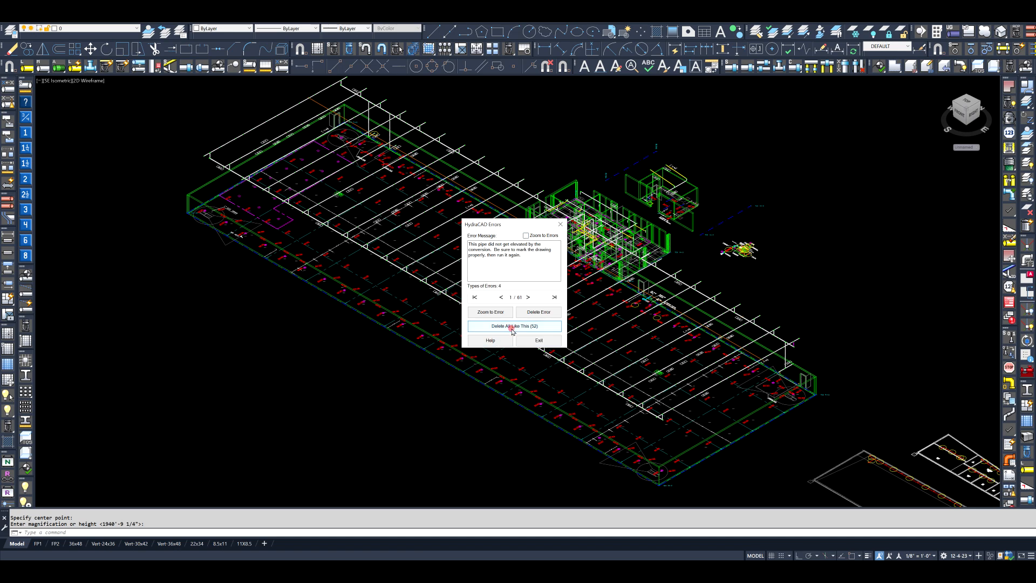
{"action": "left_click", "coordinate": [512, 327]}
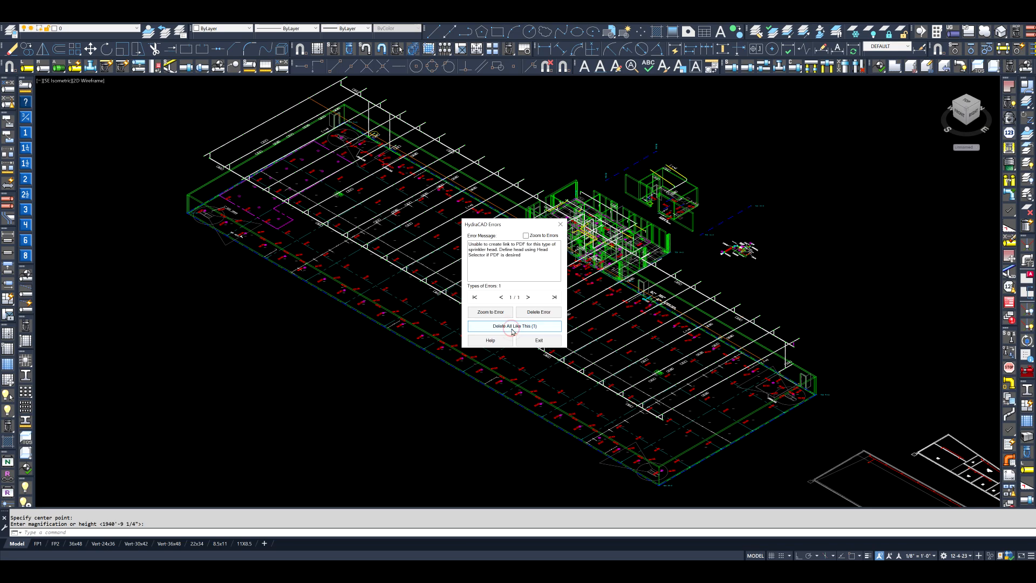
{"action": "left_click", "coordinate": [512, 327]}
- Examine the elevated mains, branch lines and riser nipples along the warehouse in the 3D isometric view
{"action": "scroll", "coordinate": [693, 396], "scroll_direction": "up", "scroll_amount": 5}
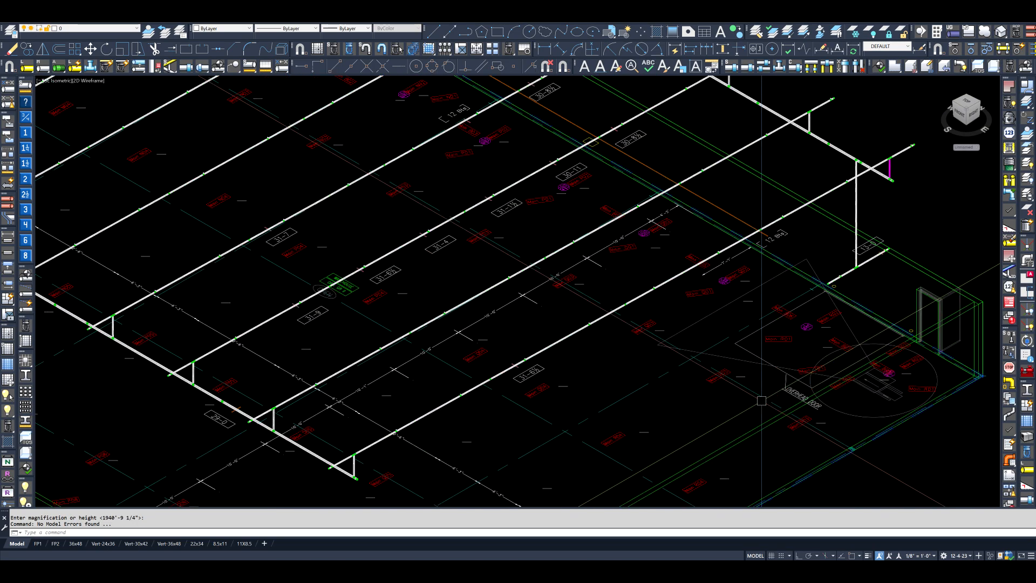
{"action": "mouse_move", "coordinate": [811, 234]}
{"action": "middle_mouse_down"}
{"action": "mouse_move", "coordinate": [720, 289]}
{"action": "mouse_move", "coordinate": [713, 218]}
{"action": "mouse_move", "coordinate": [821, 404]}
{"action": "middle_mouse_up"}
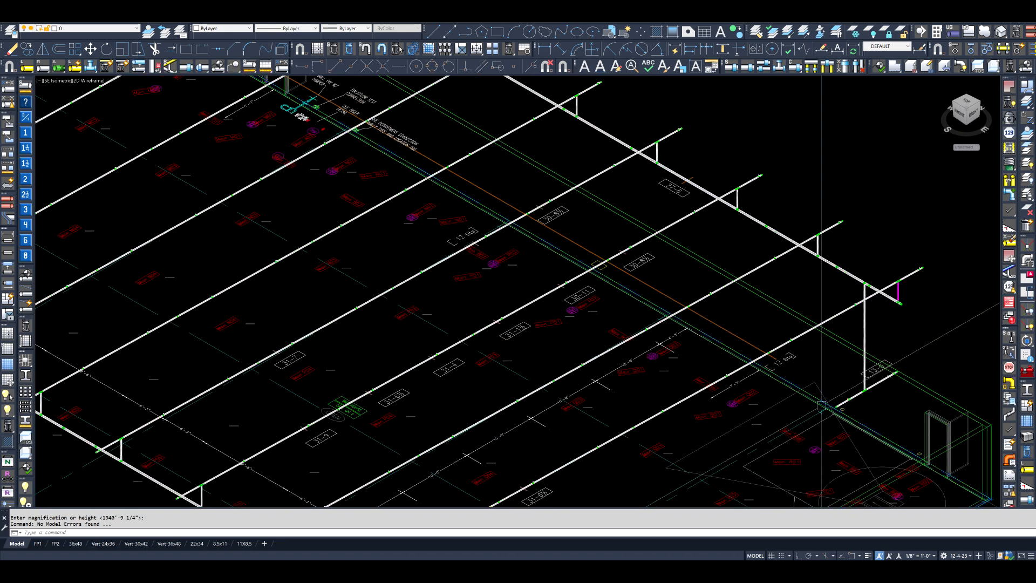
{"action": "middle_click_drag", "start_coordinate": [539, 240], "coordinate": [770, 451]}
{"action": "middle_click_drag", "start_coordinate": [456, 218], "coordinate": [694, 419]}
{"action": "mouse_move", "coordinate": [515, 216]}
{"action": "middle_mouse_down"}
{"action": "mouse_move", "coordinate": [685, 322]}
{"action": "mouse_move", "coordinate": [825, 382]}
{"action": "middle_mouse_up"}
{"action": "middle_click_drag", "start_coordinate": [416, 270], "coordinate": [762, 452]}
{"action": "scroll", "coordinate": [366, 246], "scroll_direction": "down", "scroll_amount": 3}
{"action": "mouse_move", "coordinate": [399, 340]}
{"action": "middle_mouse_down"}
{"action": "mouse_move", "coordinate": [358, 284]}
{"action": "mouse_move", "coordinate": [354, 242]}
{"action": "middle_mouse_up"}
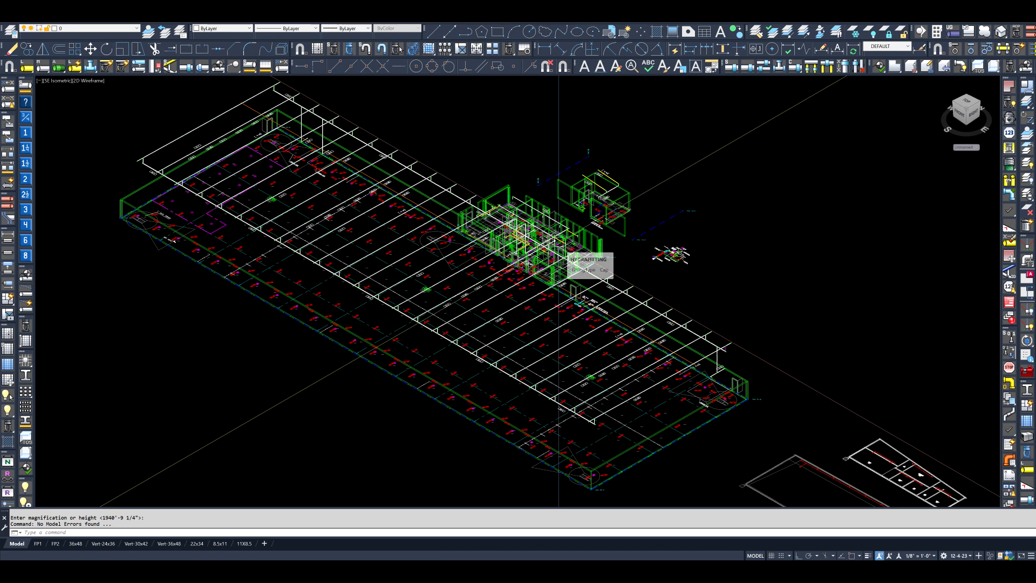